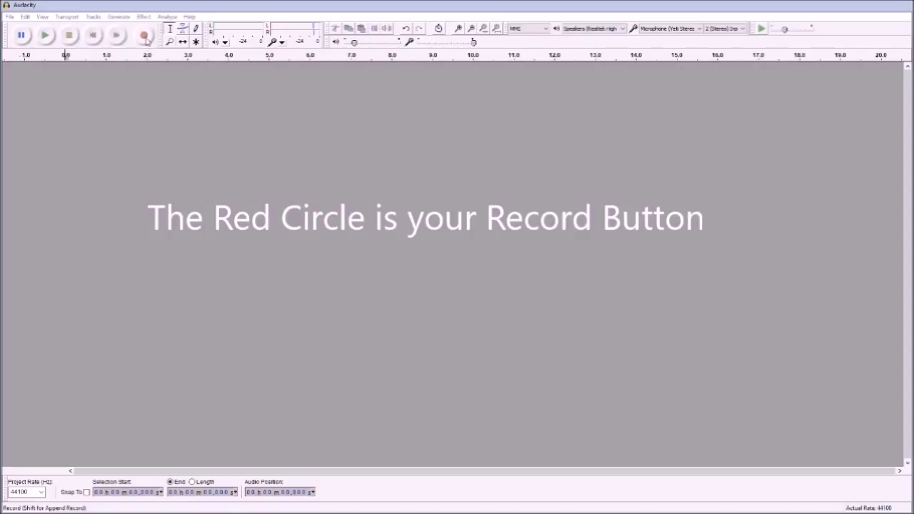
Record a voice take of about 47 seconds from the microphone onto a new stereo track.
left_click(146, 40)
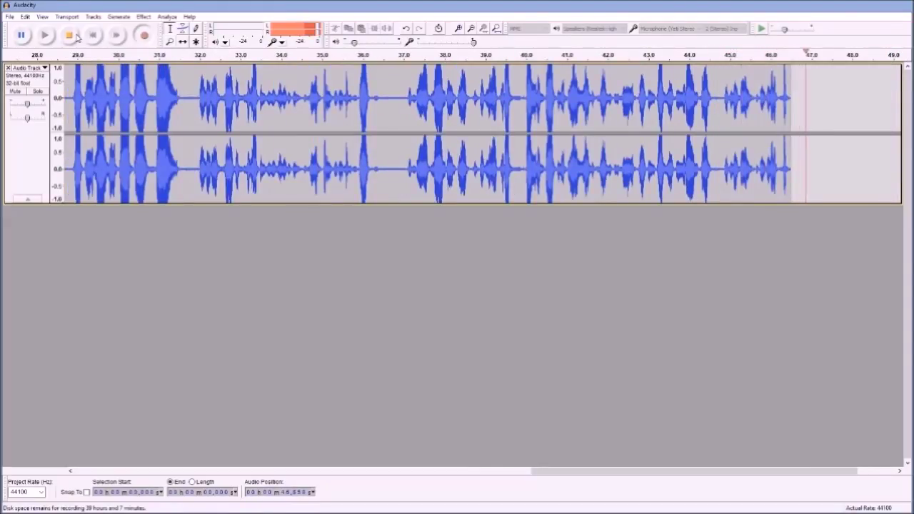
left_click(74, 36)
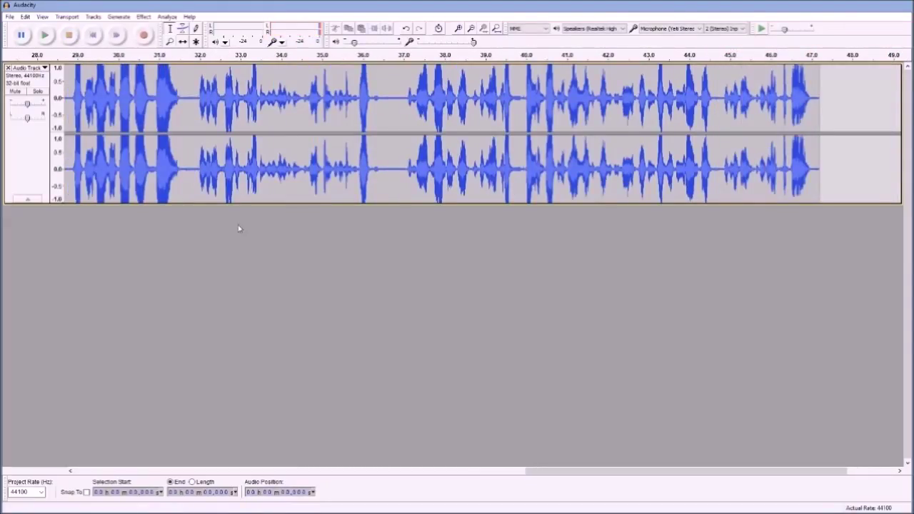
Play back roughly the first 12 seconds of the recording and return to its start.
left_click_drag(546, 471, 94, 462)
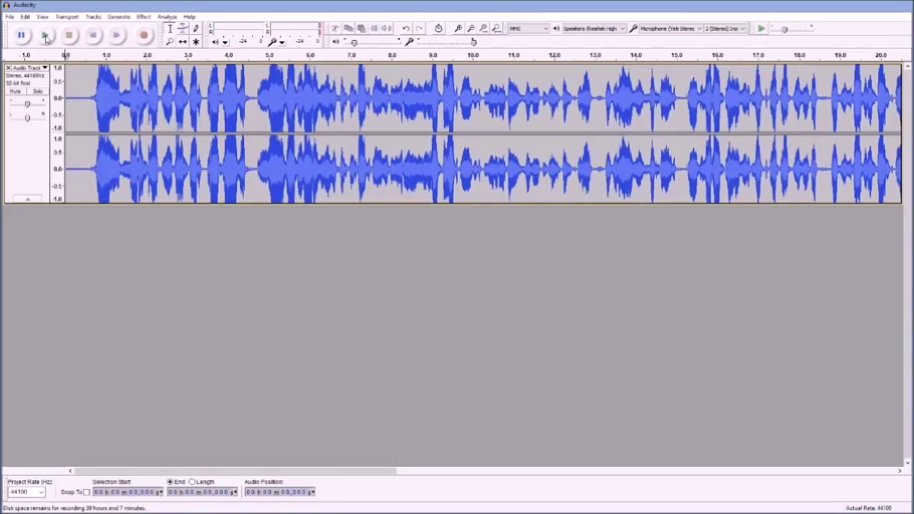
left_click(45, 36)
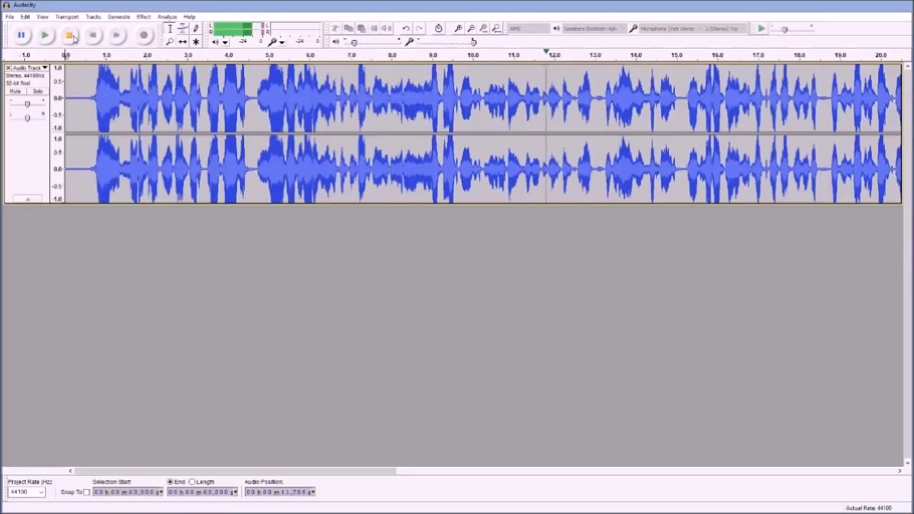
left_click(70, 36)
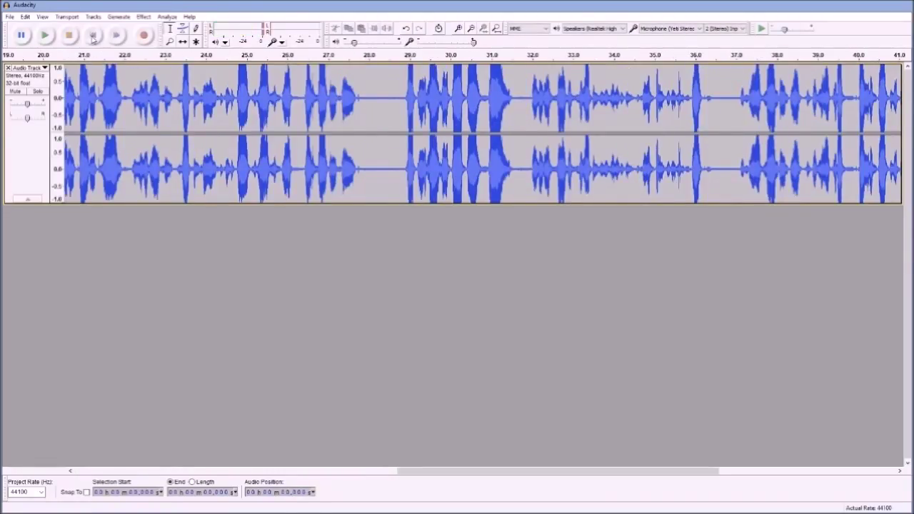
left_click(93, 37)
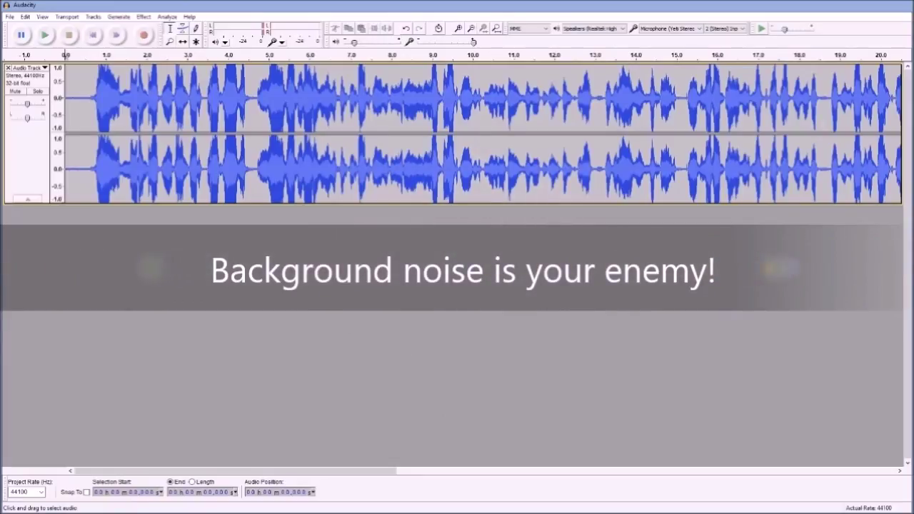
Remove background noise from the whole recording using a noise profile from its first 0.67 seconds and default settings, and listen to the beginning.
left_click_drag(94, 136, 65, 136)
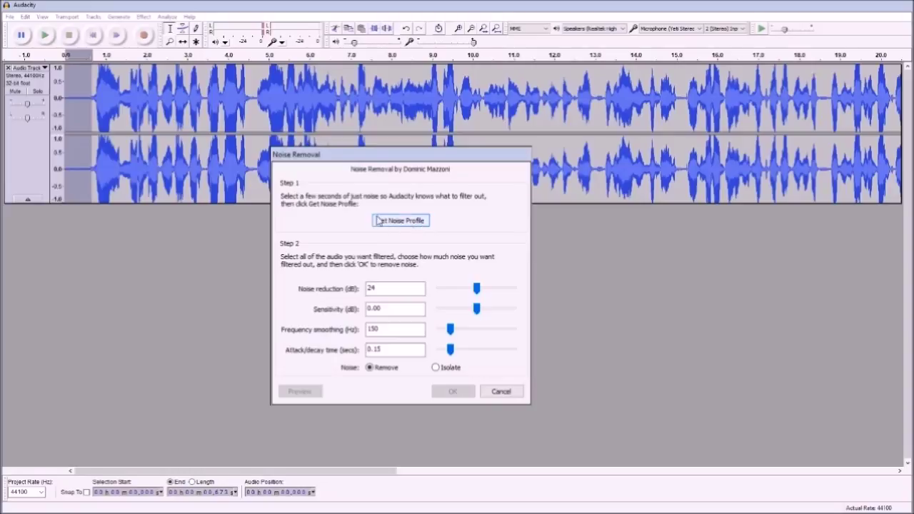
left_click(401, 221)
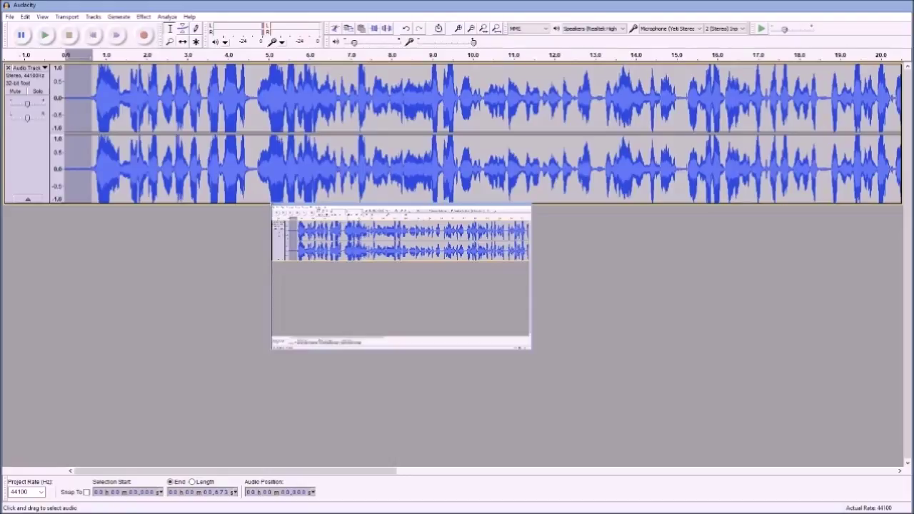
key("ctrl+a")
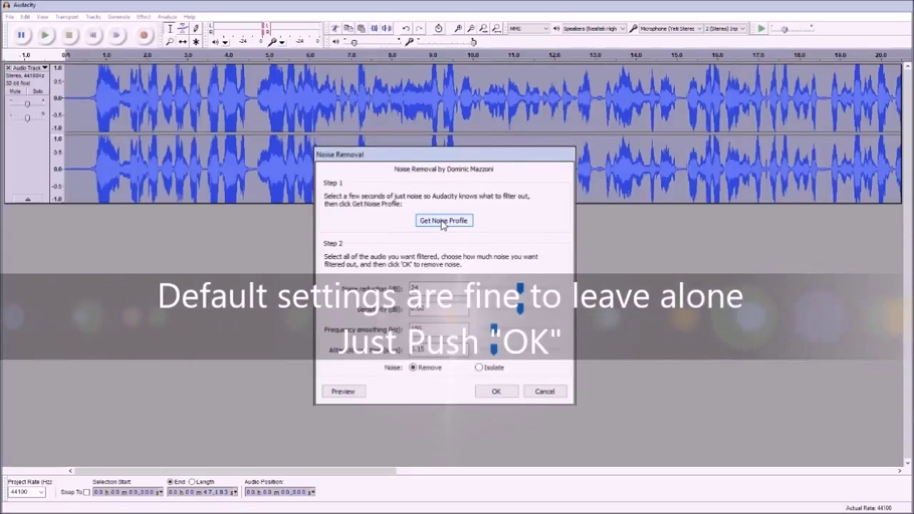
left_click(504, 388)
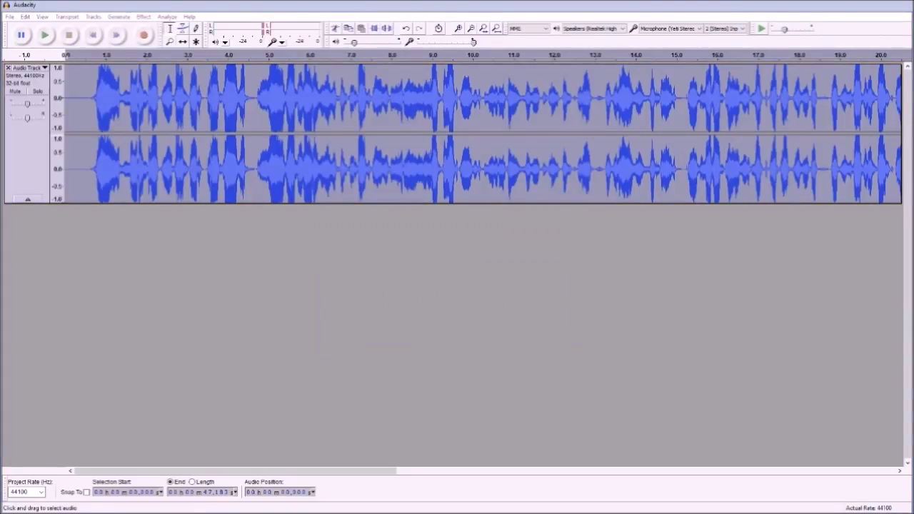
left_click(43, 35)
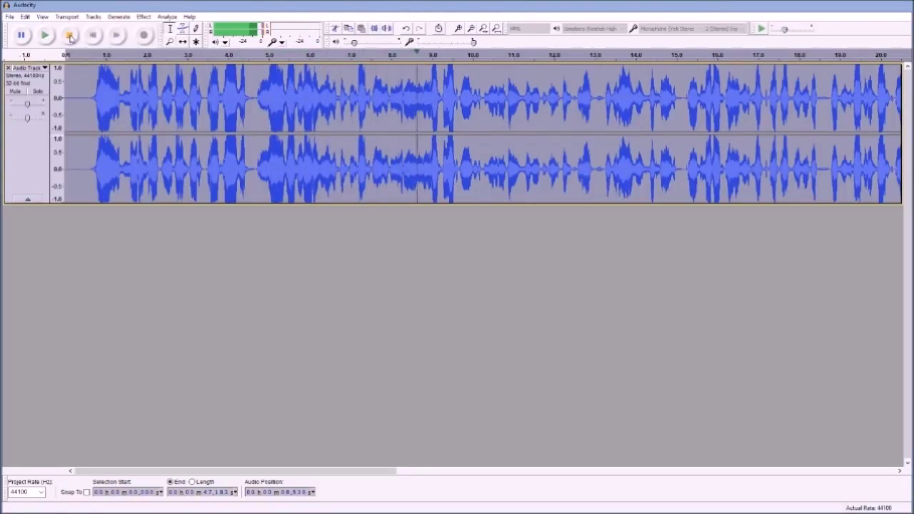
left_click(69, 35)
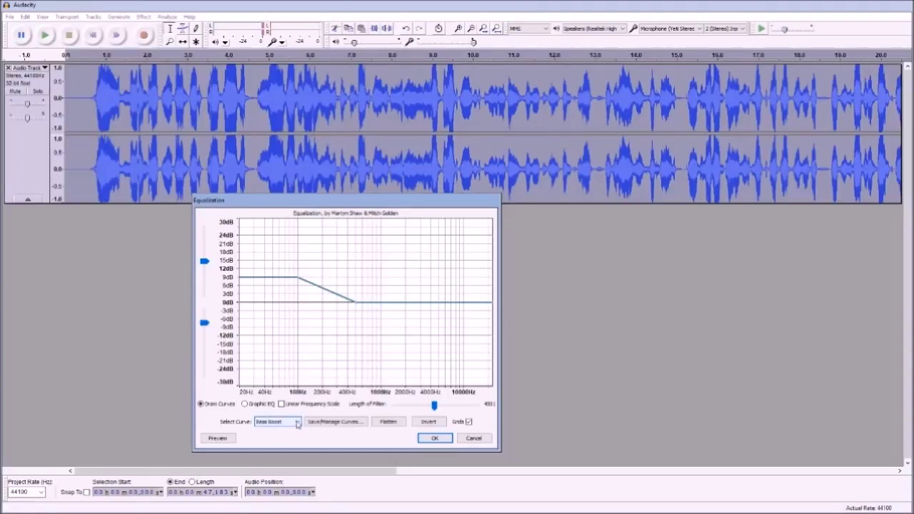
Apply Equalization with the Treble Boost curve to the entire recording and listen to the beginning.
key("Down")
key("Down")
key("Down")
key("Down")
key("Down")
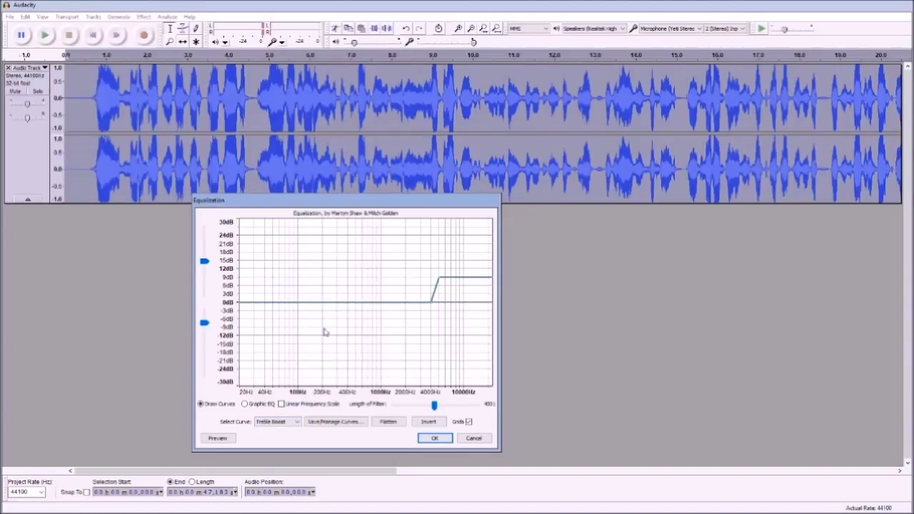
left_click(434, 438)
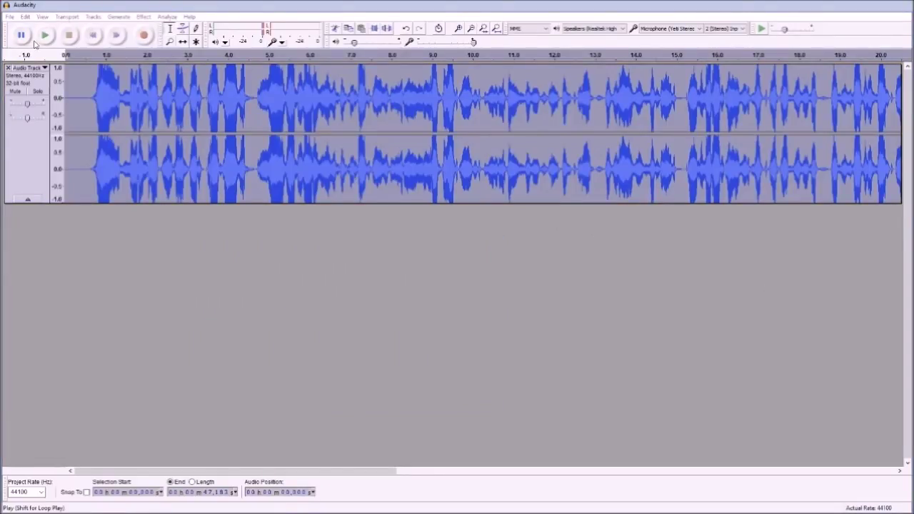
left_click(46, 36)
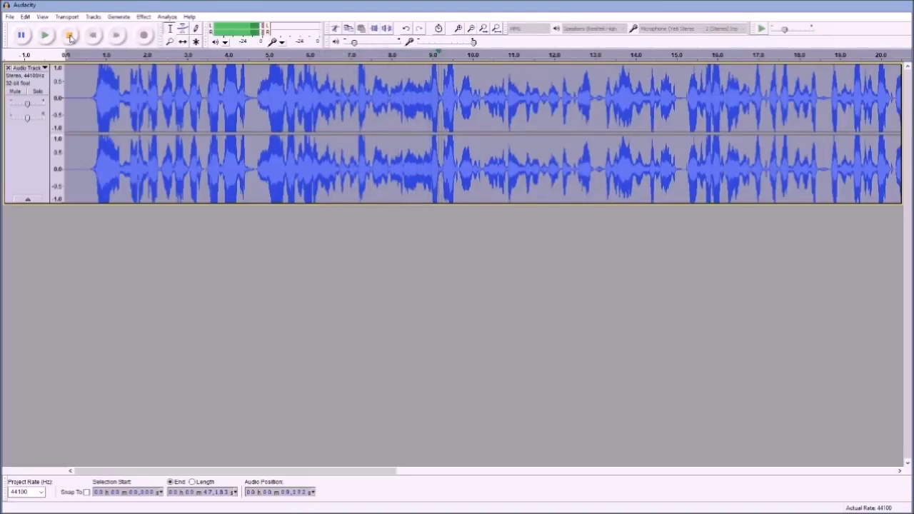
left_click(70, 37)
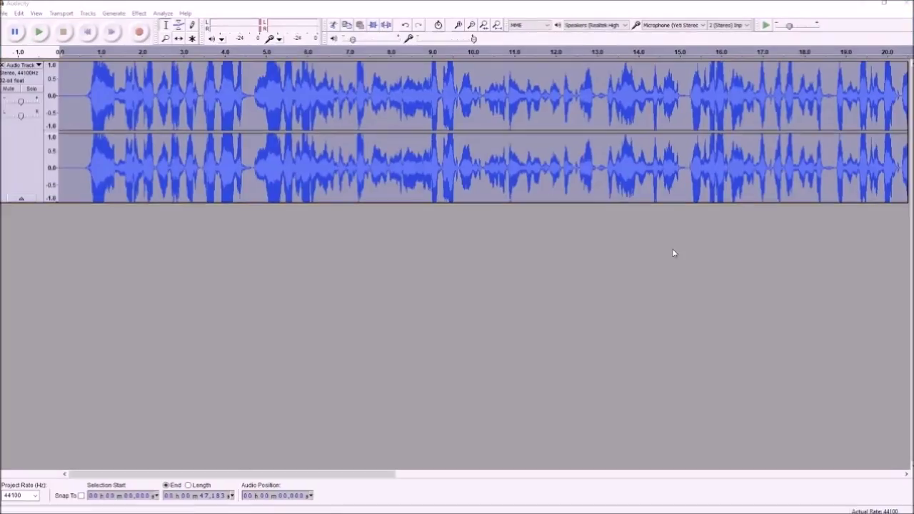
Import the Space Fiddles MP3 from the Amber Music folder as a second track and preview it together with the voice.
mouse_move(246, 508)
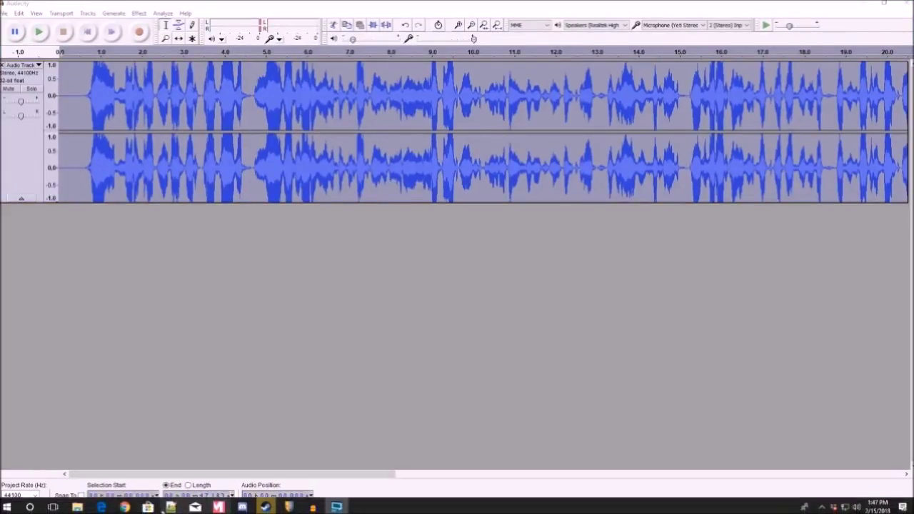
left_click(77, 507)
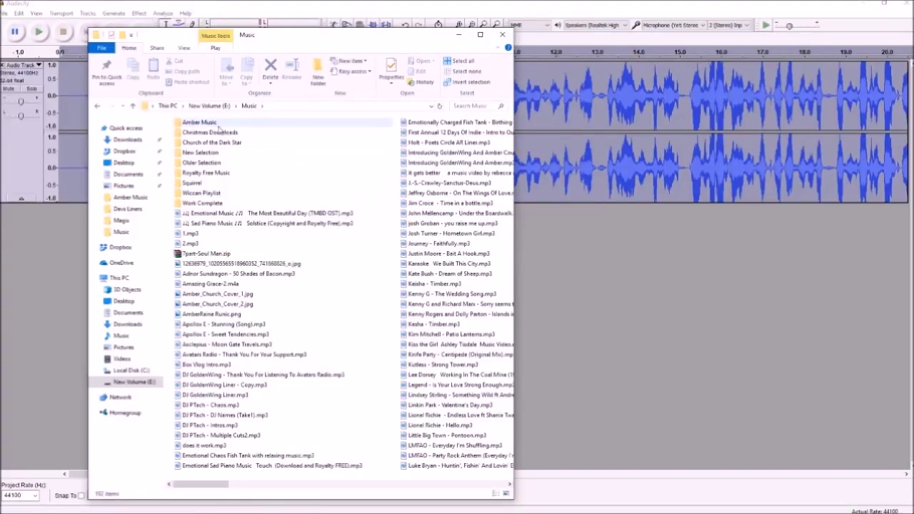
double_click(213, 125)
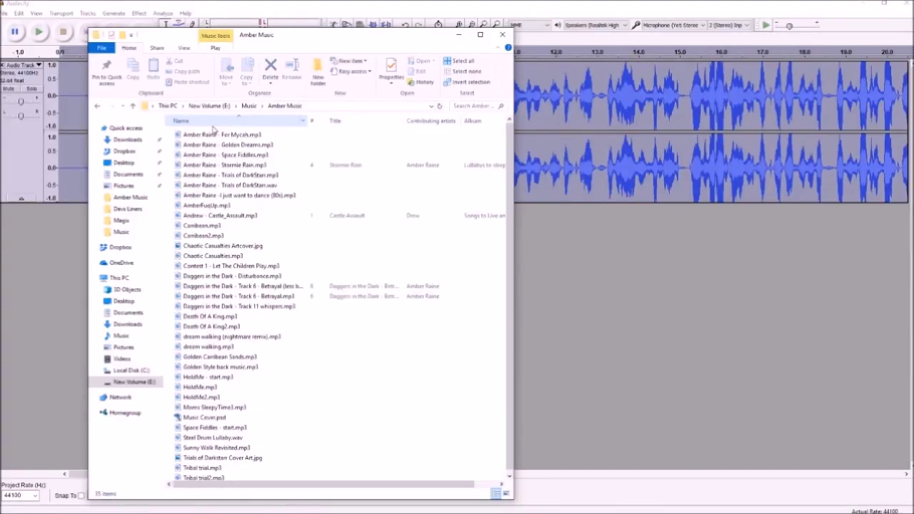
left_click_drag(217, 157, 57, 214)
left_click(459, 34)
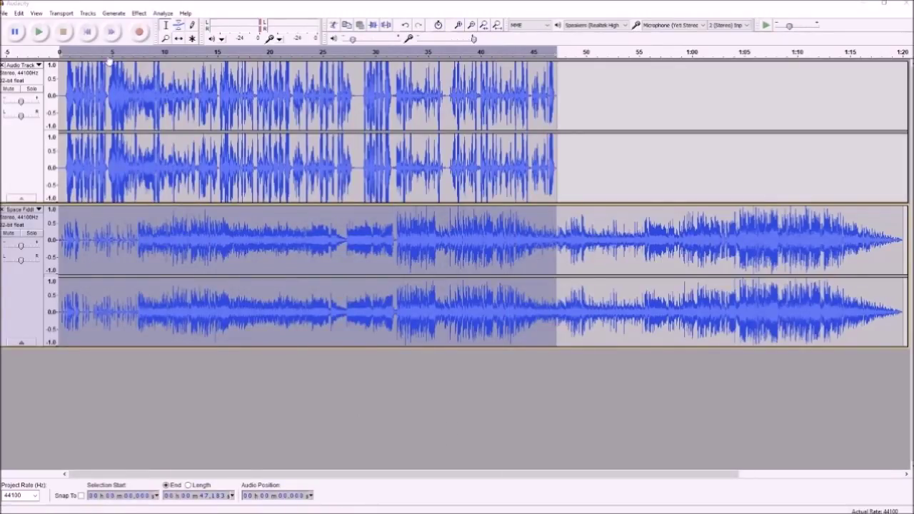
left_click(39, 32)
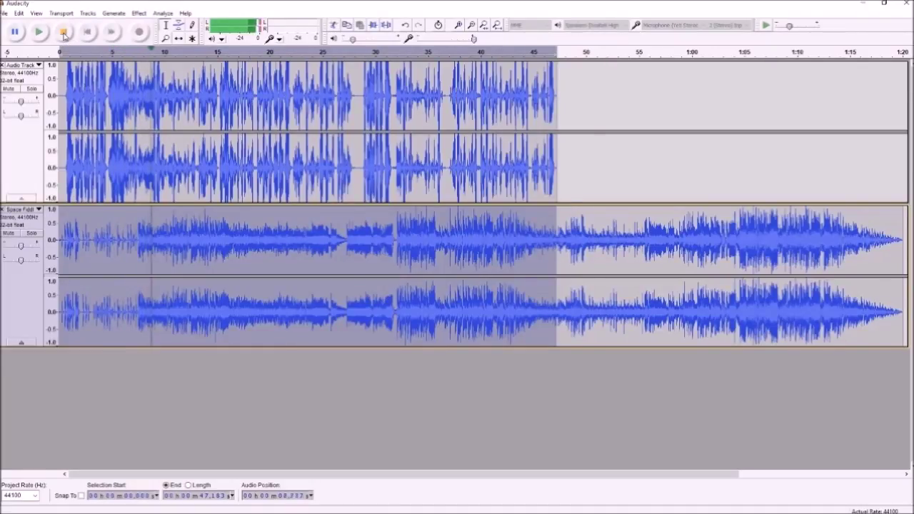
left_click(64, 32)
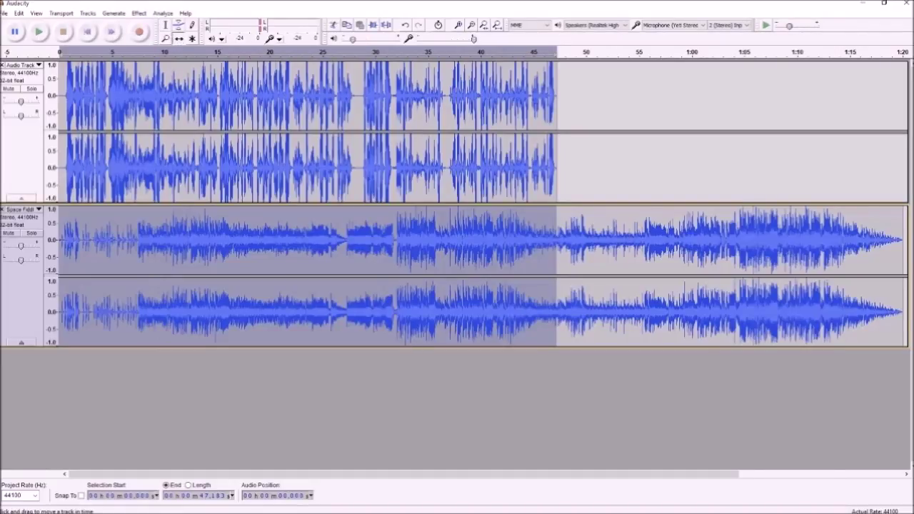
Shift the voice track about 4 seconds later on the timeline and play the mix from the start.
left_click_drag(285, 97, 327, 96)
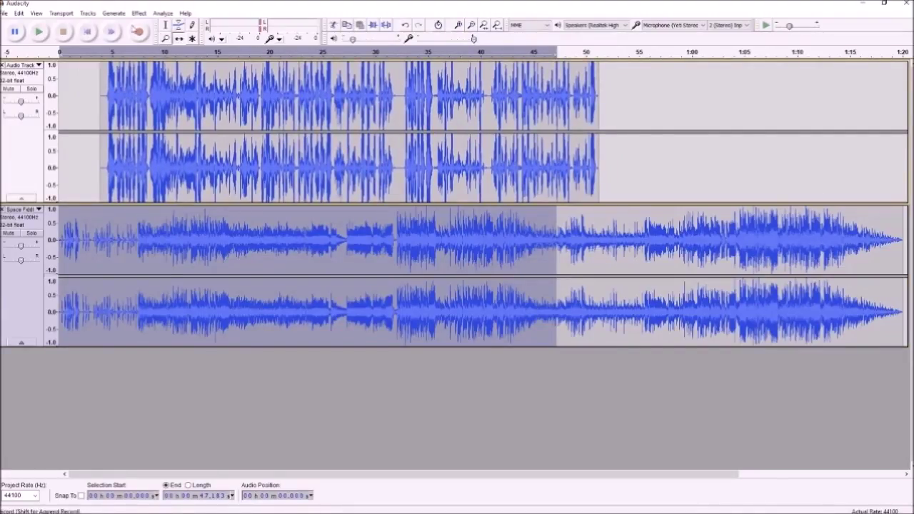
left_click(90, 32)
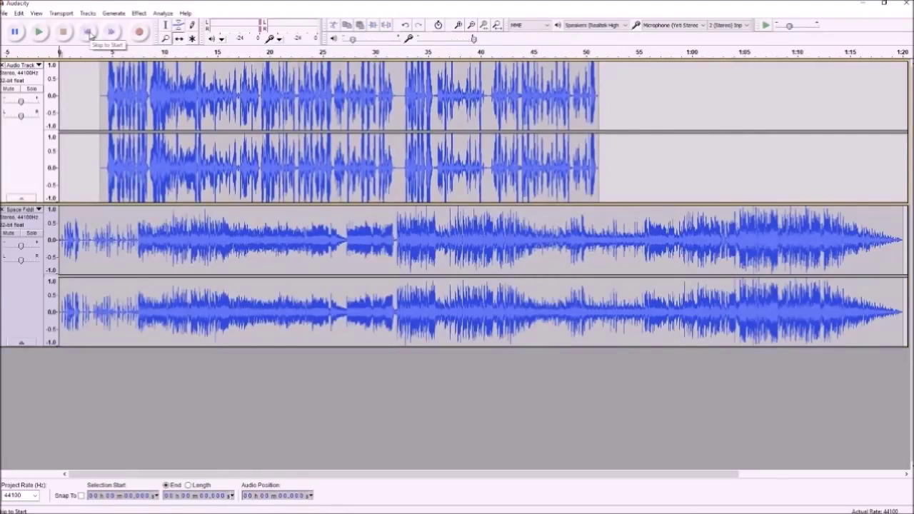
left_click(39, 32)
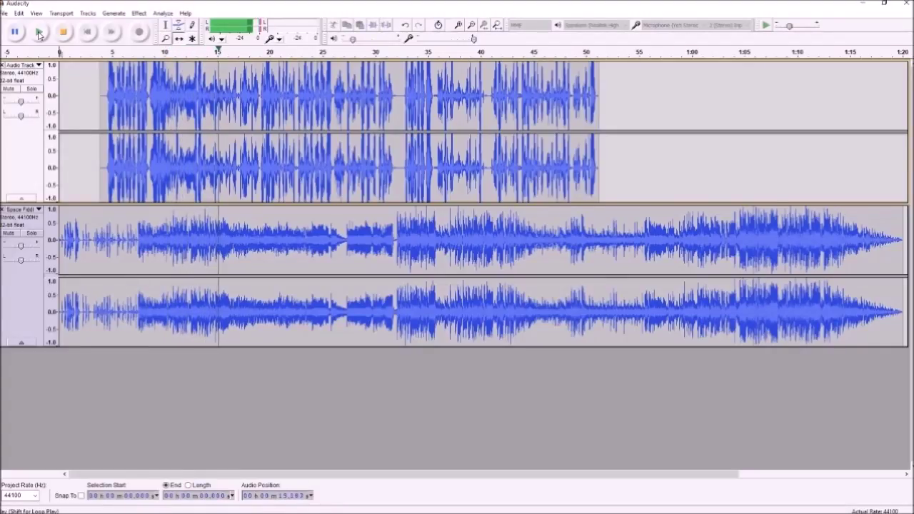
left_click(63, 31)
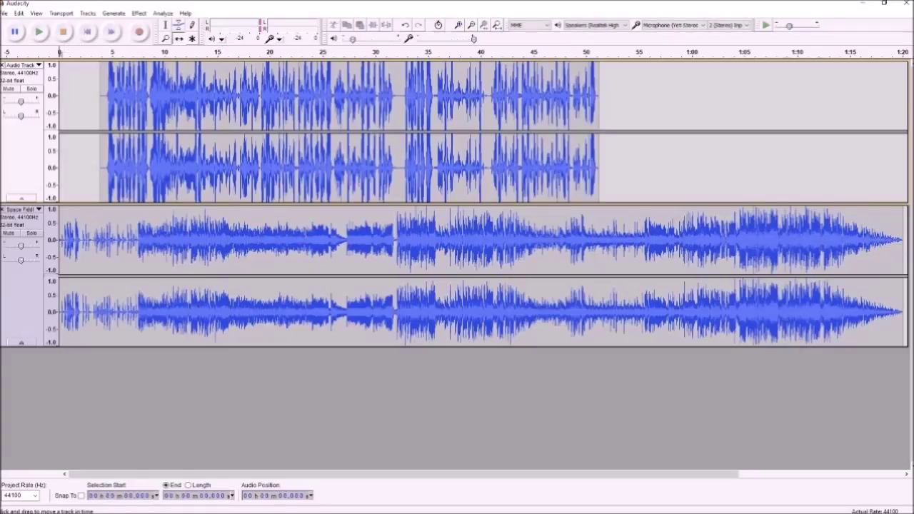
Lower the music track between about 7.4 and 48 seconds with Amplify set to -6.2 dB.
left_click_drag(137, 243, 564, 242)
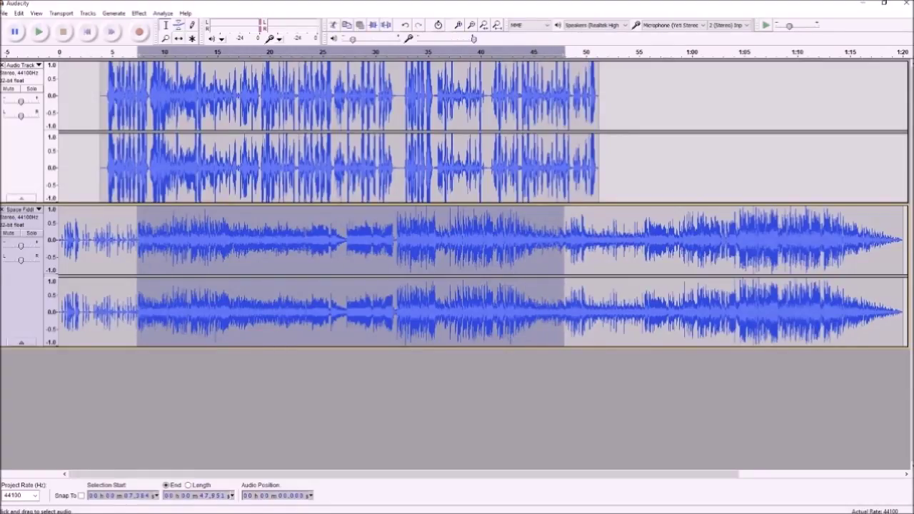
left_click(139, 13)
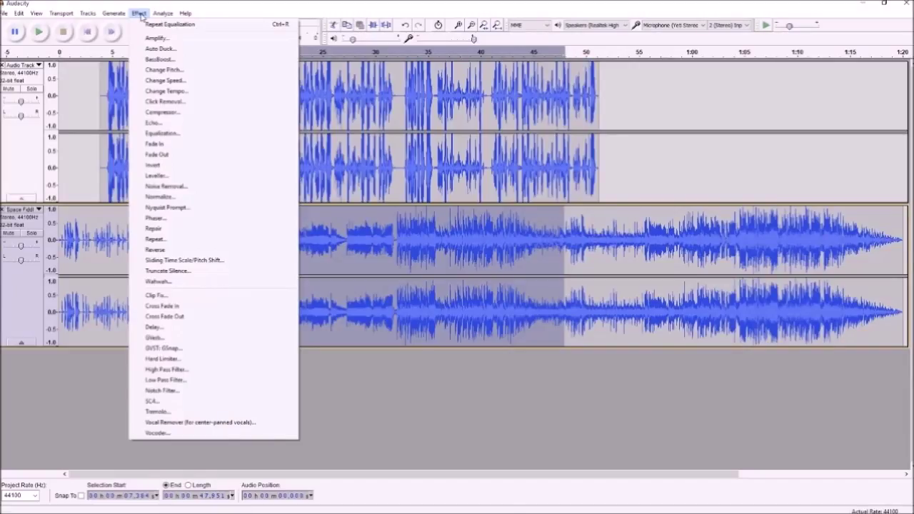
left_click(156, 38)
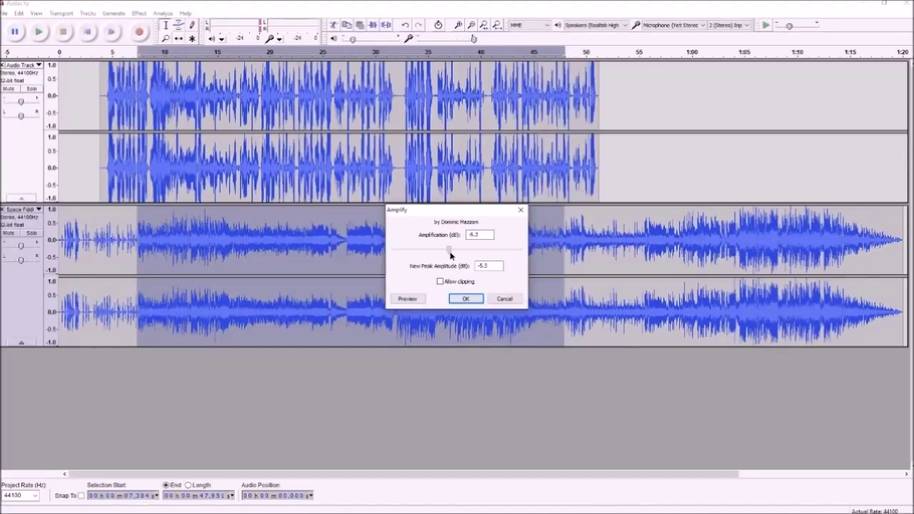
left_click(466, 298)
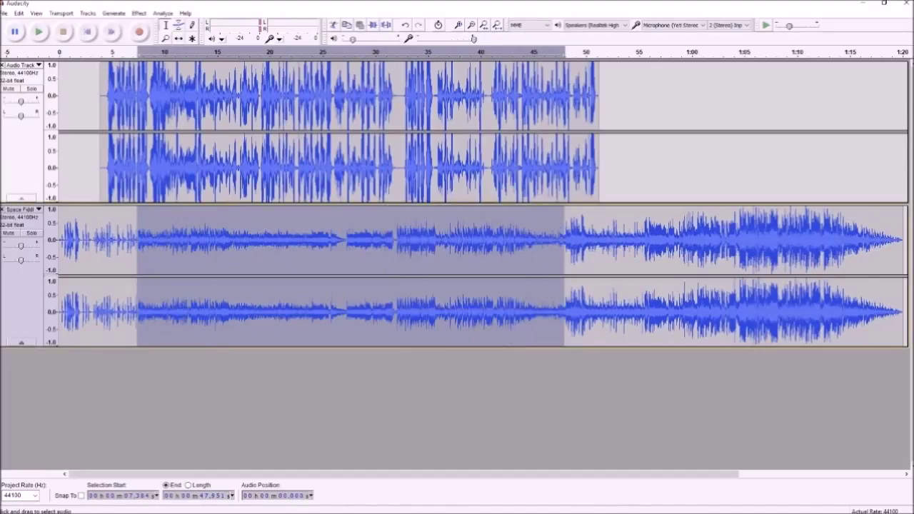
Play the mix from the start to about 35 seconds, and replay the passage just before that point.
left_click(87, 33)
left_click(38, 33)
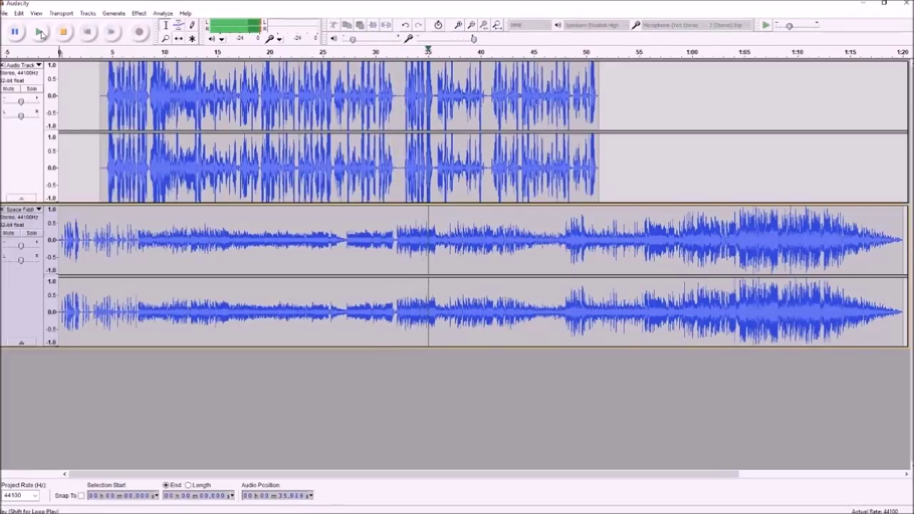
left_click(63, 32)
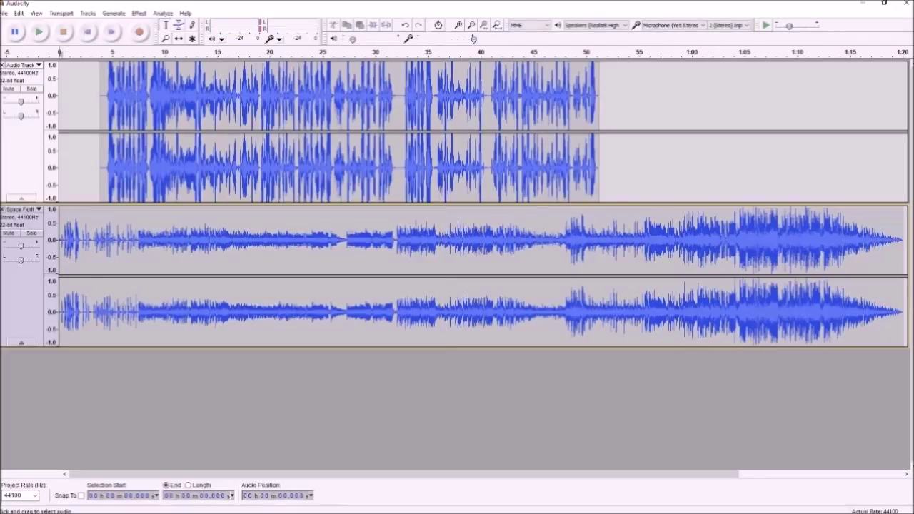
left_click(416, 55)
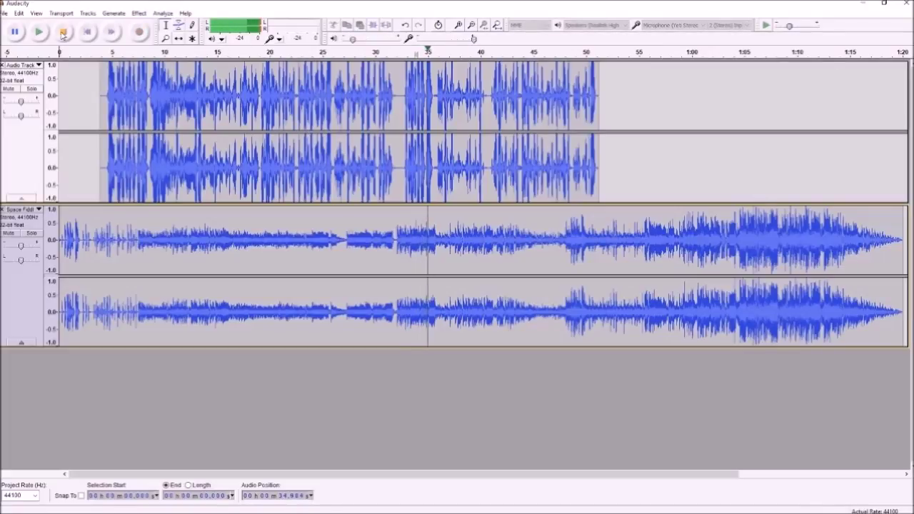
left_click(63, 32)
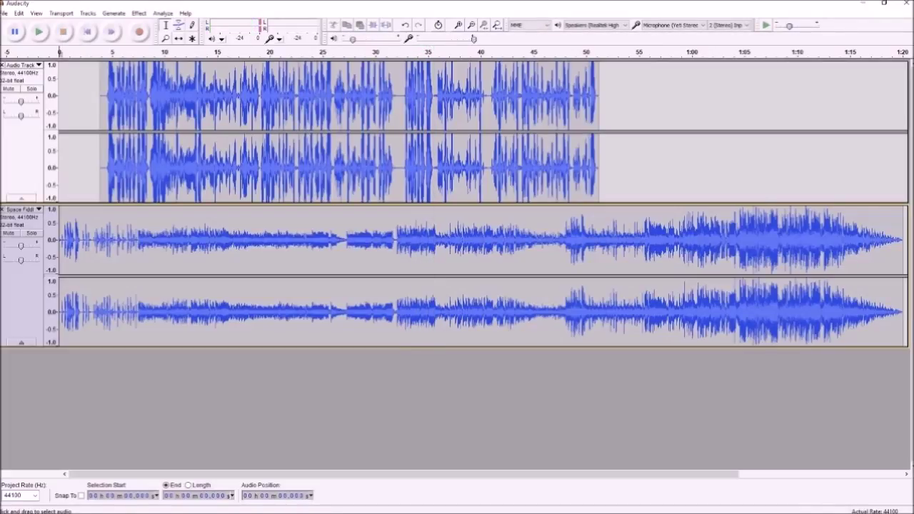
Delete the voice track from about 35.6 seconds to its end, and remove the silent gap starting at about 31.7 seconds.
left_click_drag(435, 115, 519, 114)
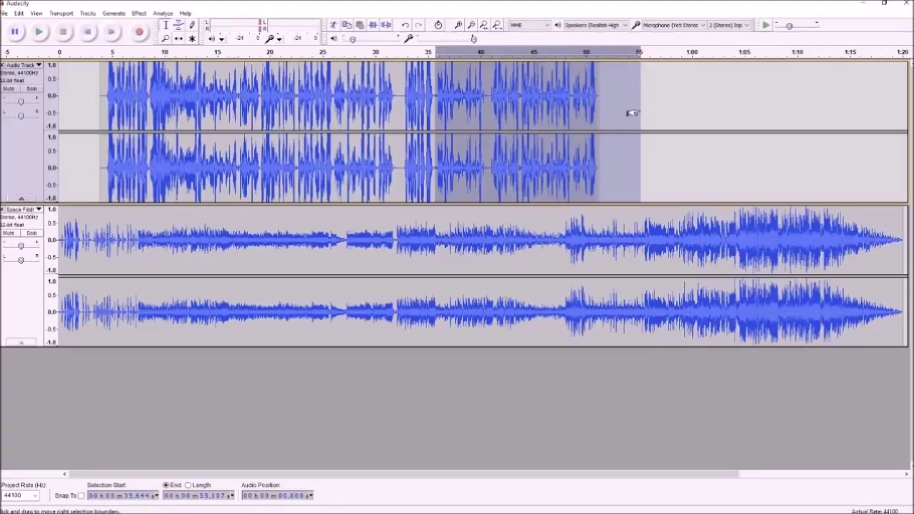
key("Delete")
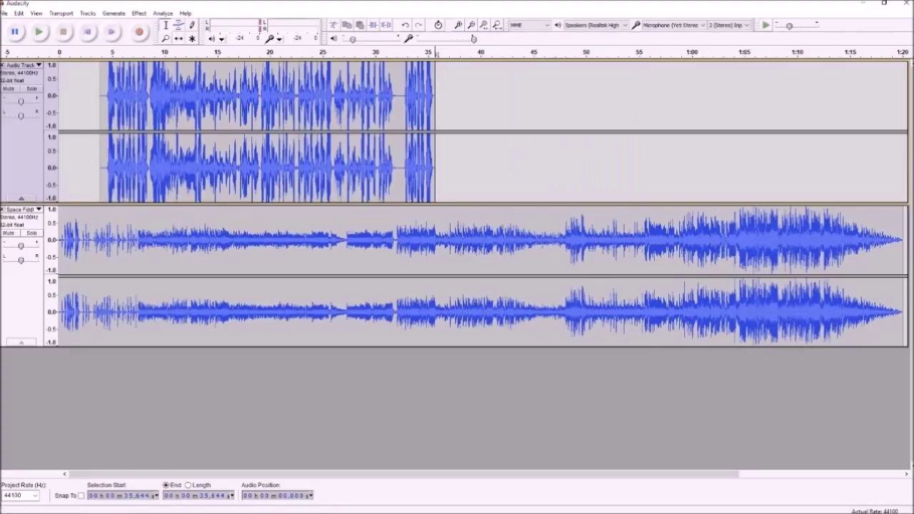
left_click(165, 38)
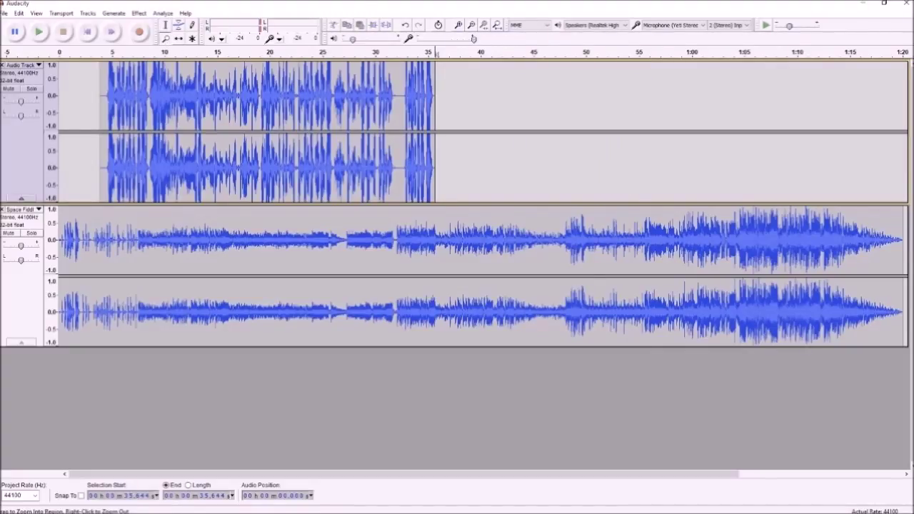
left_click(405, 143)
left_click(405, 143)
key("F1")
left_click_drag(365, 132, 412, 132)
key("Delete")
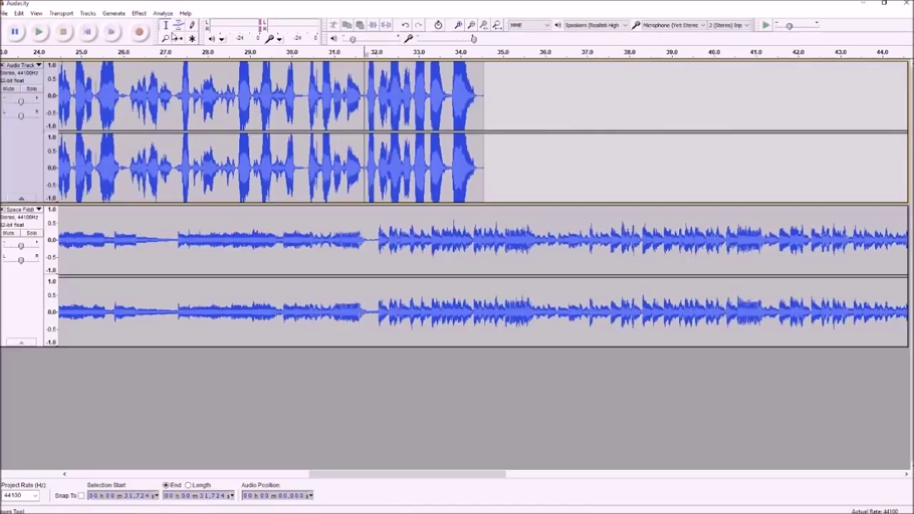
Play the mix across the voice edit at about 31.7 seconds, starting from about 29 seconds and again from about 26 seconds.
left_click(166, 39)
right_click(285, 164)
left_click(266, 52)
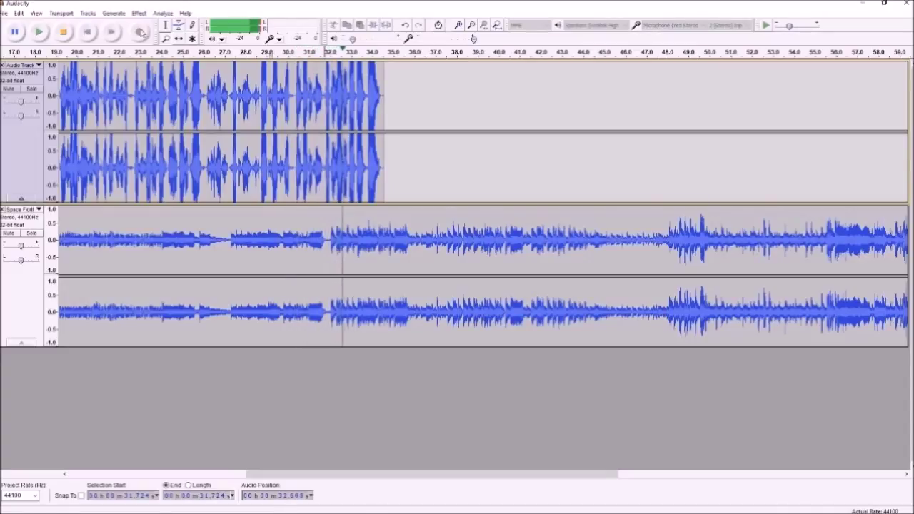
left_click(64, 33)
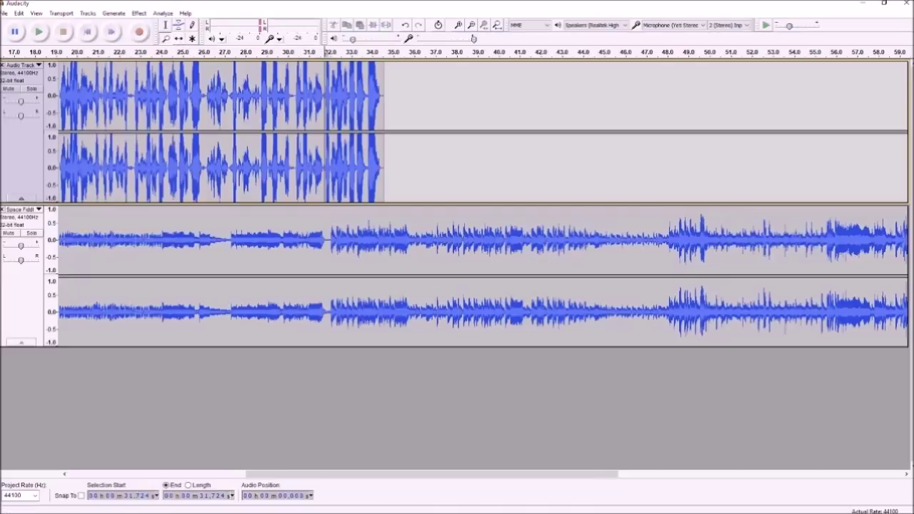
key("ctrl+3")
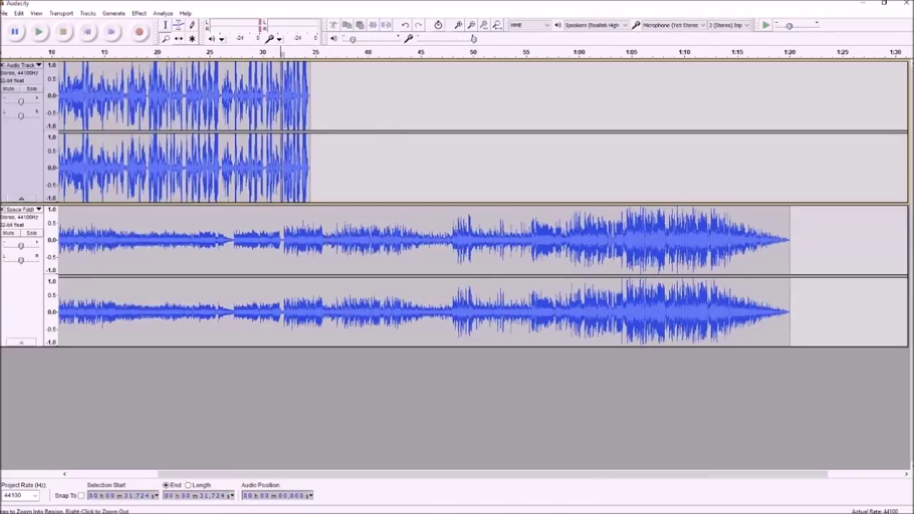
left_click(89, 32)
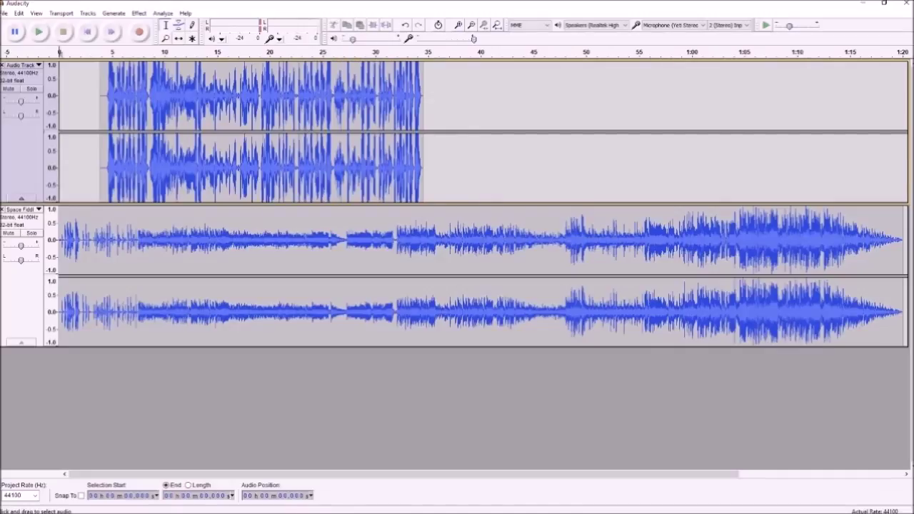
left_click(334, 52)
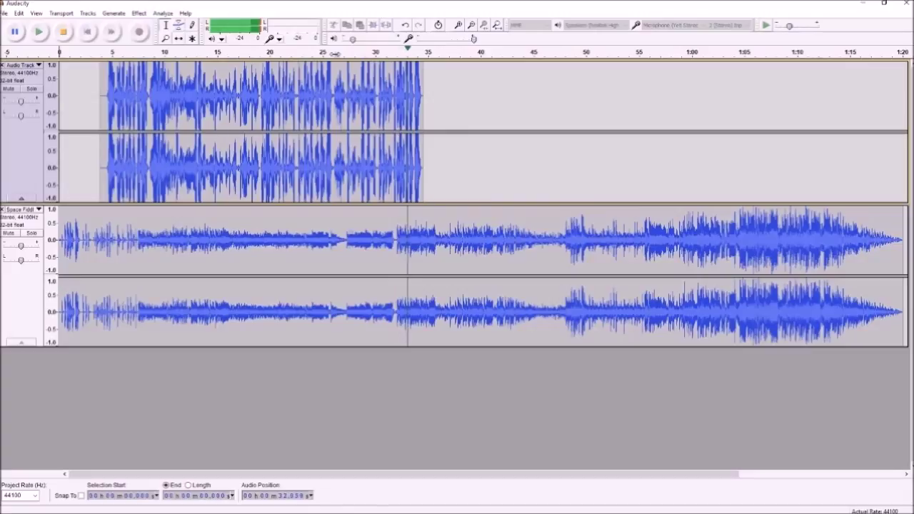
left_click(65, 32)
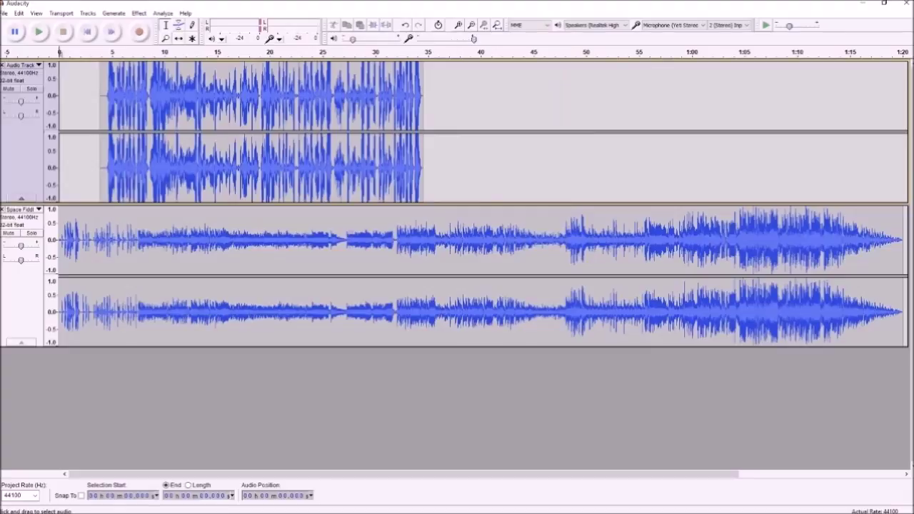
Delete the music track after about 48 seconds and trim its end back to about 47.4 seconds.
left_click_drag(565, 306, 911, 307)
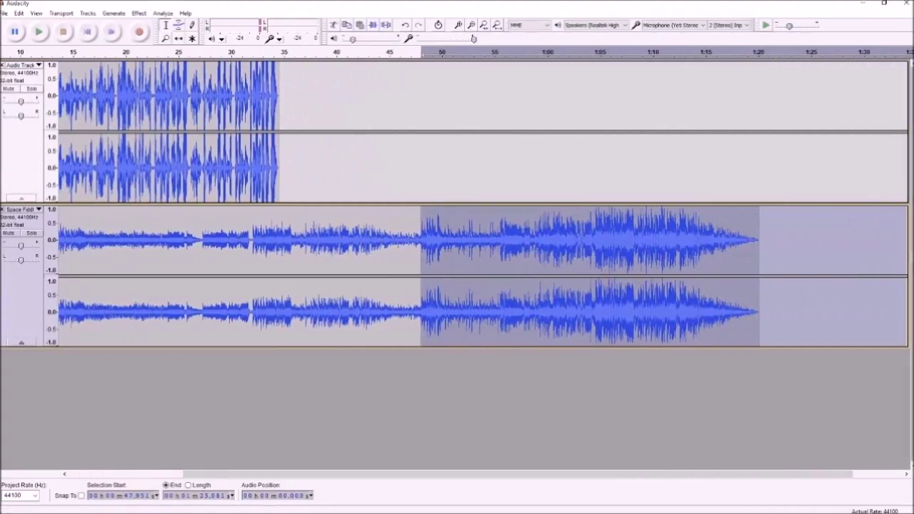
key("Delete")
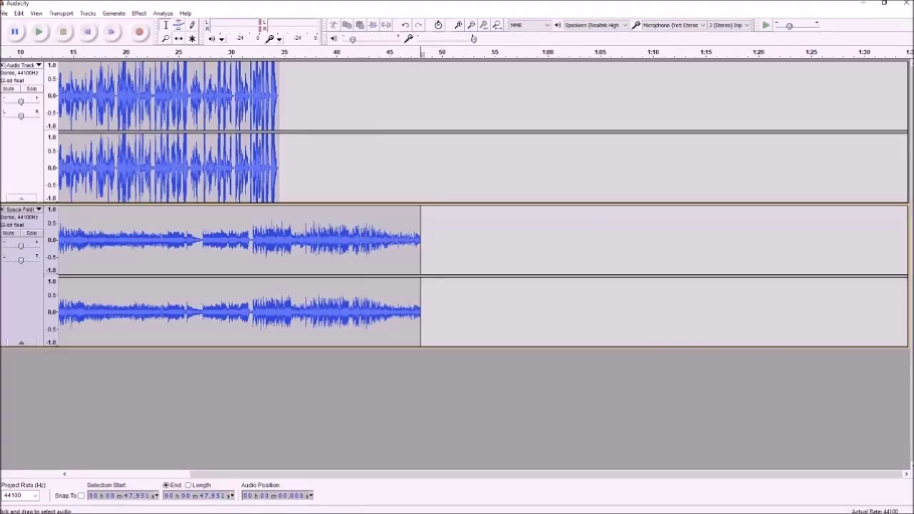
left_click(377, 52)
left_click_drag(232, 474, 226, 474)
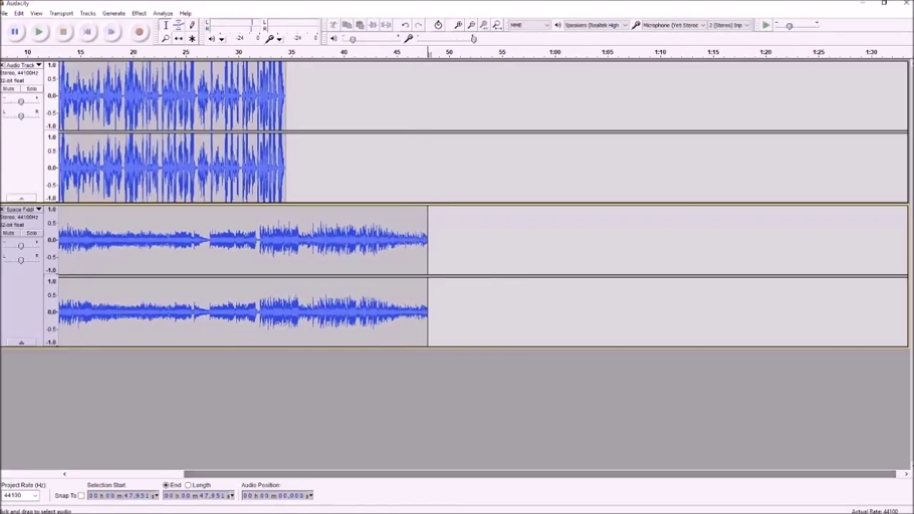
left_click_drag(434, 264, 422, 263)
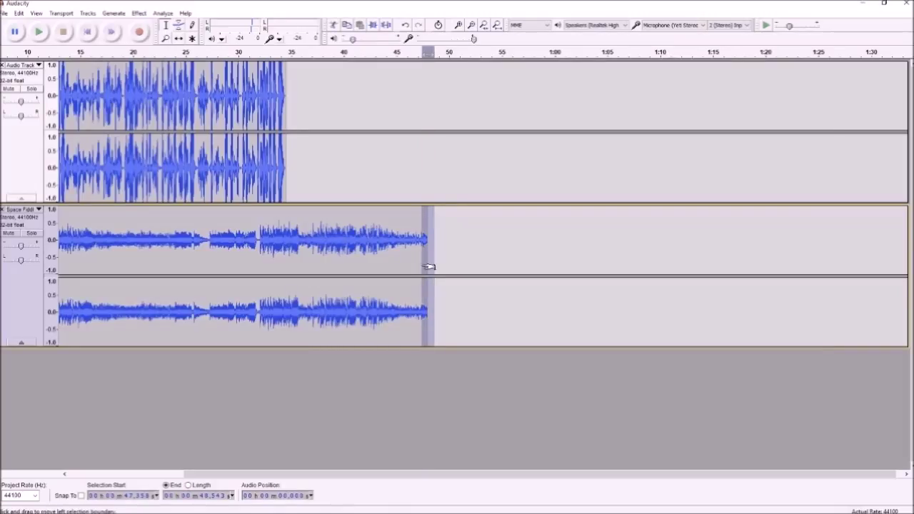
key("Delete")
Apply a Fade Out to the music track from about 35.8 seconds to its end.
left_click_drag(430, 266, 300, 263)
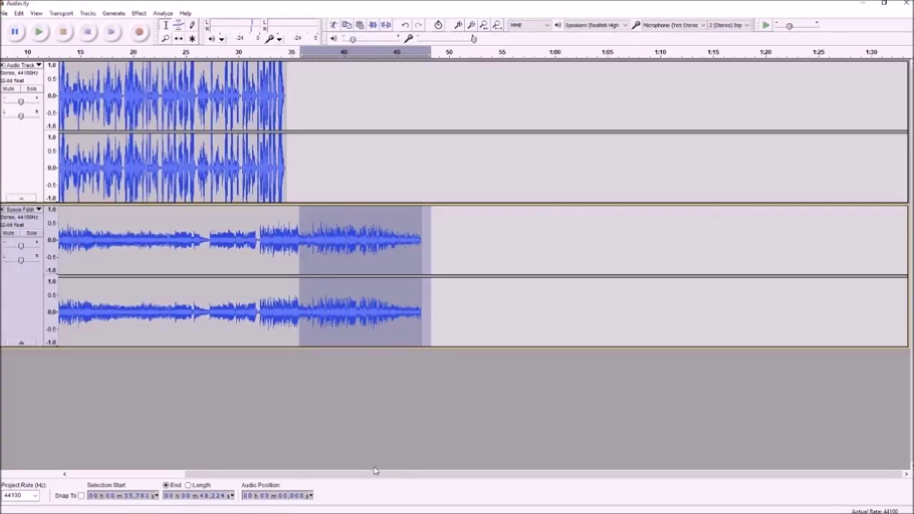
left_click_drag(370, 476, 300, 474)
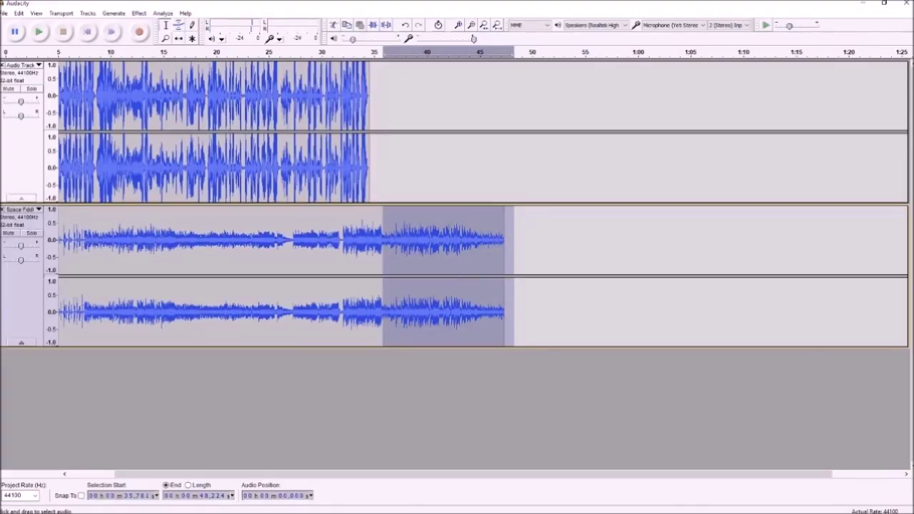
left_click(140, 13)
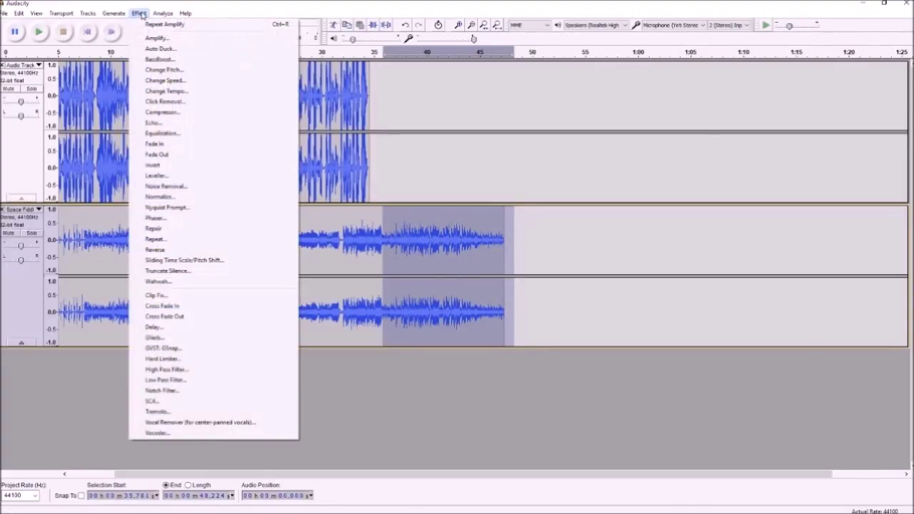
left_click(157, 154)
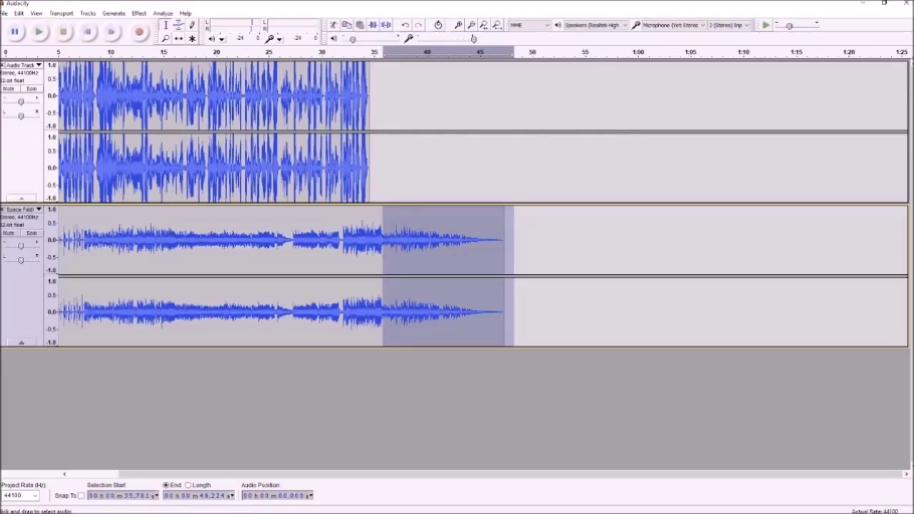
Play the mix from about 28 seconds into the music's fade-out, stop playback and clear the track selection.
left_click(302, 50)
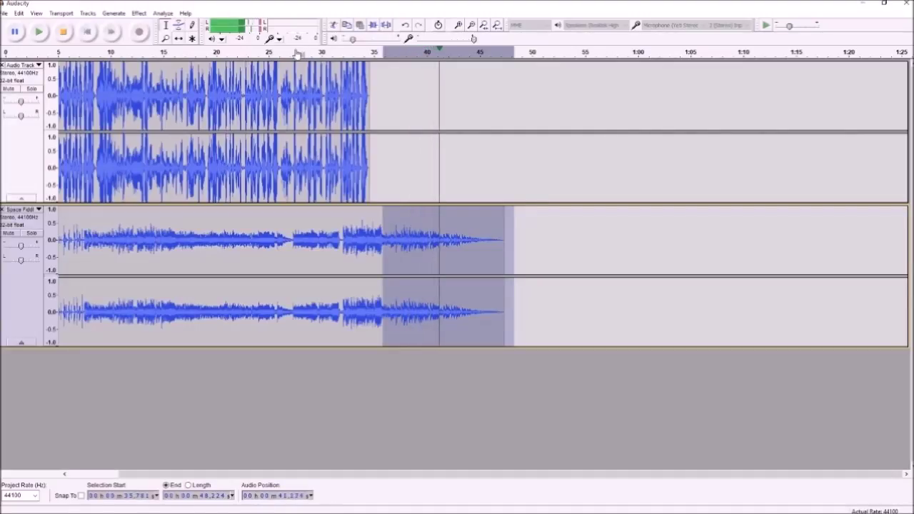
left_click(63, 33)
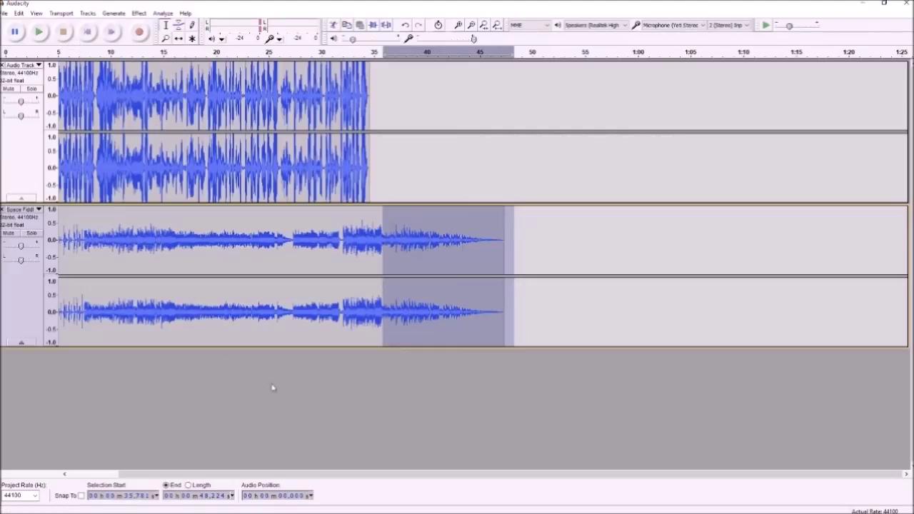
left_click_drag(259, 475, 205, 475)
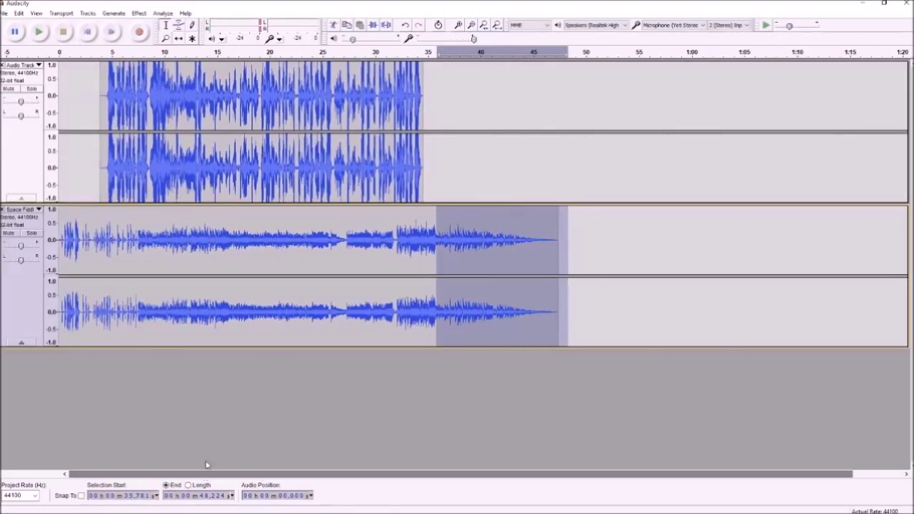
left_click(230, 381)
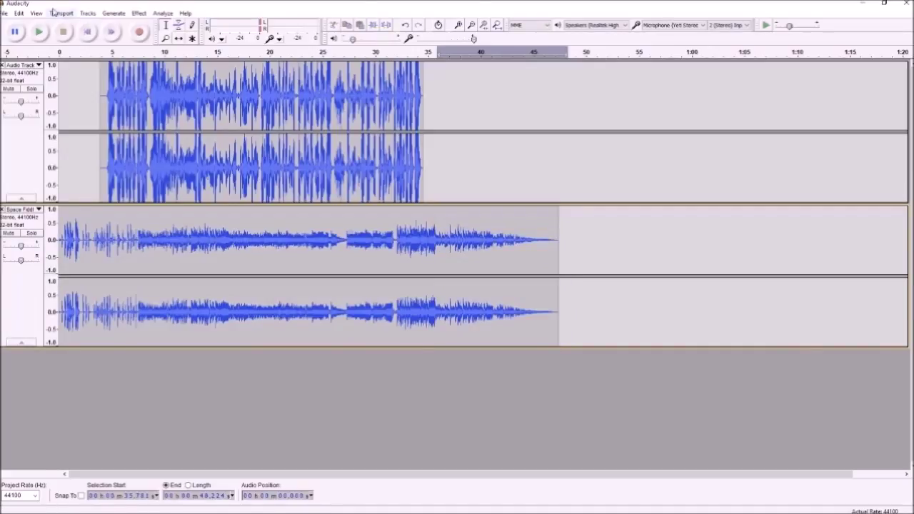
Export the mix to the Desktop as an MP3 file named Avatars Radio - Party with us.
left_click(6, 13)
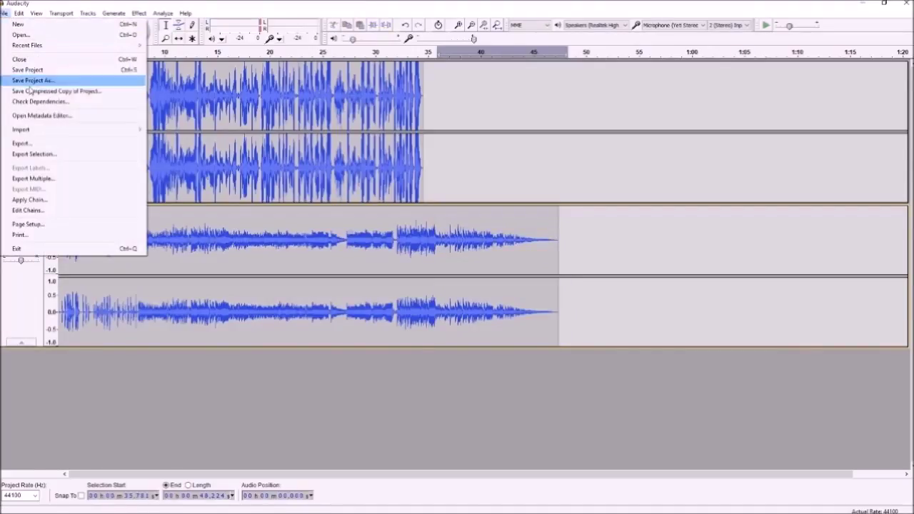
left_click(31, 143)
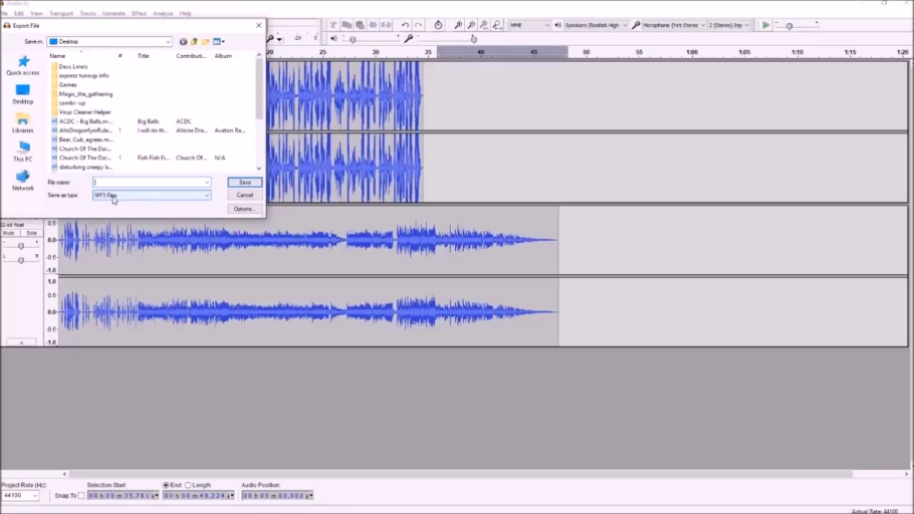
left_click(114, 197)
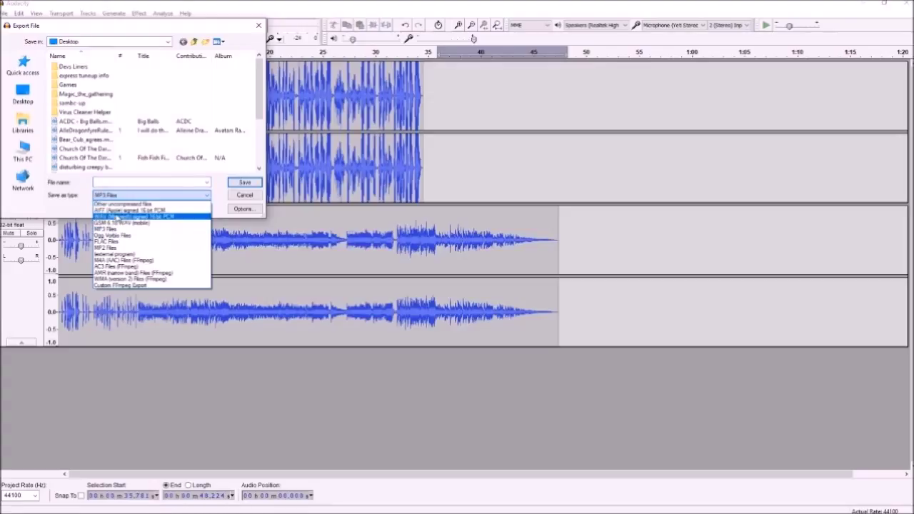
left_click(118, 218)
left_click(124, 201)
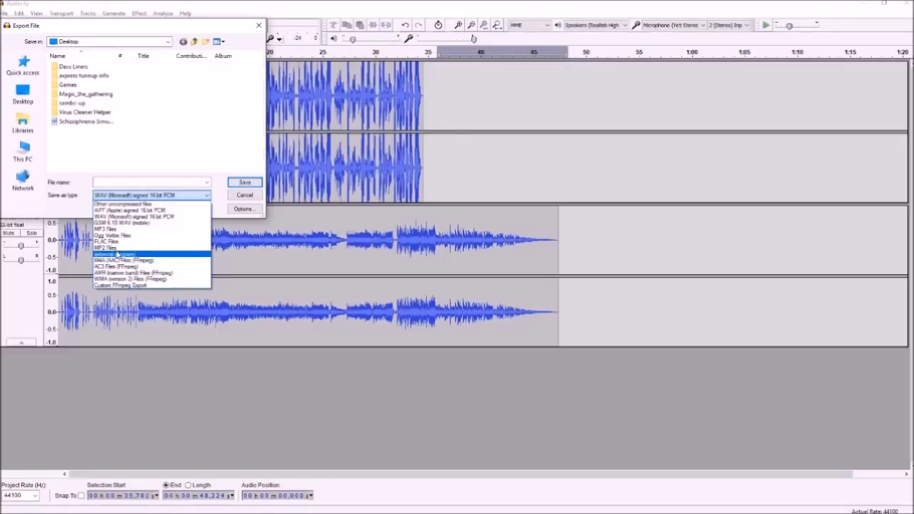
left_click(114, 230)
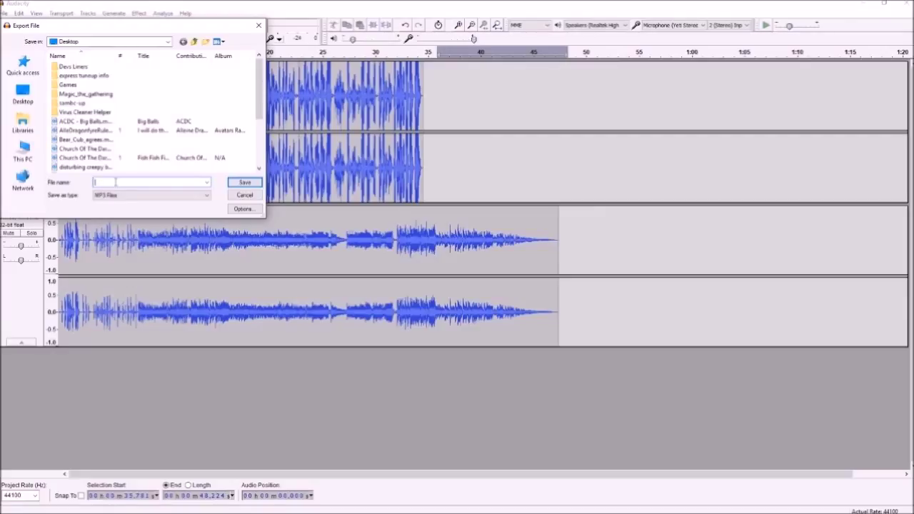
type("Party with us")
key("Return")
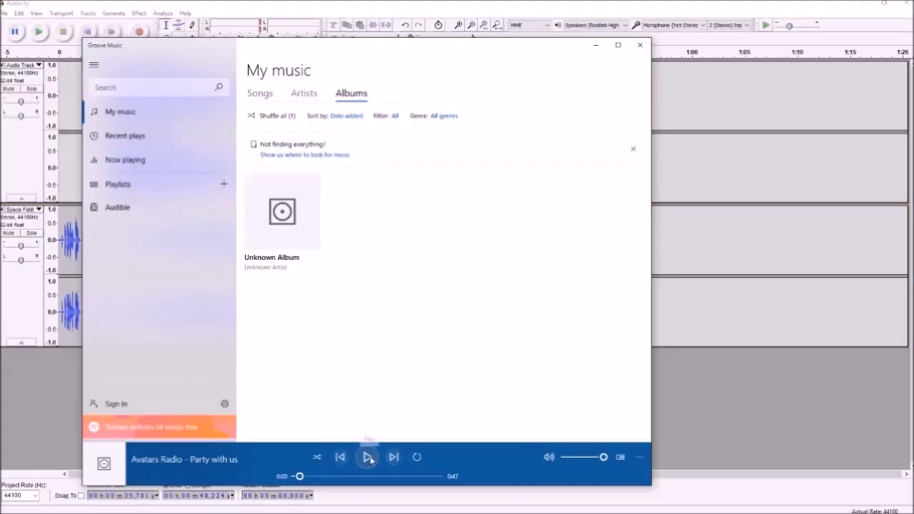
Play the exported Avatars Radio - Party with us file in Groove Music, and pause it at about 33 seconds.
left_click(369, 458)
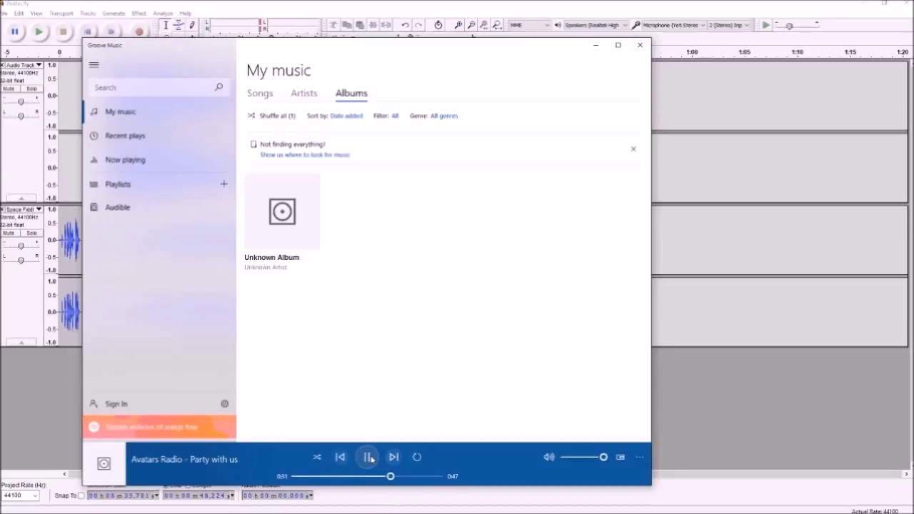
left_click(369, 458)
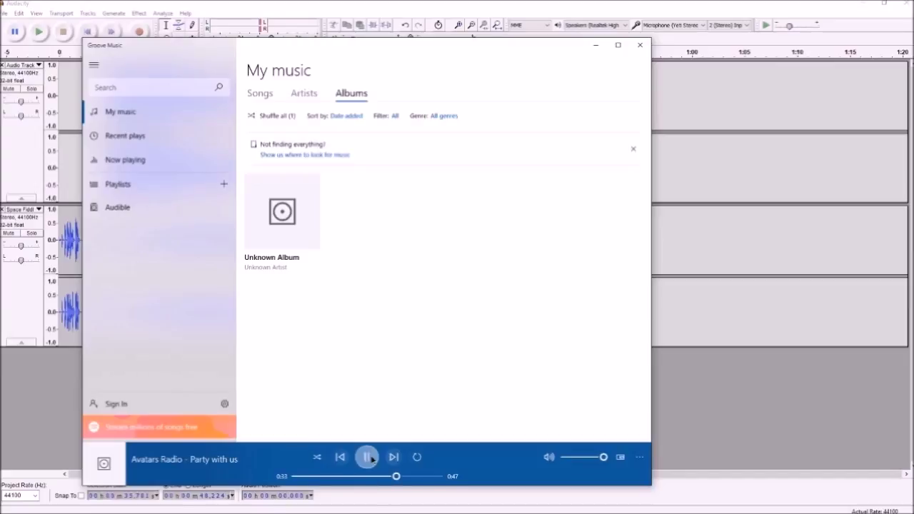